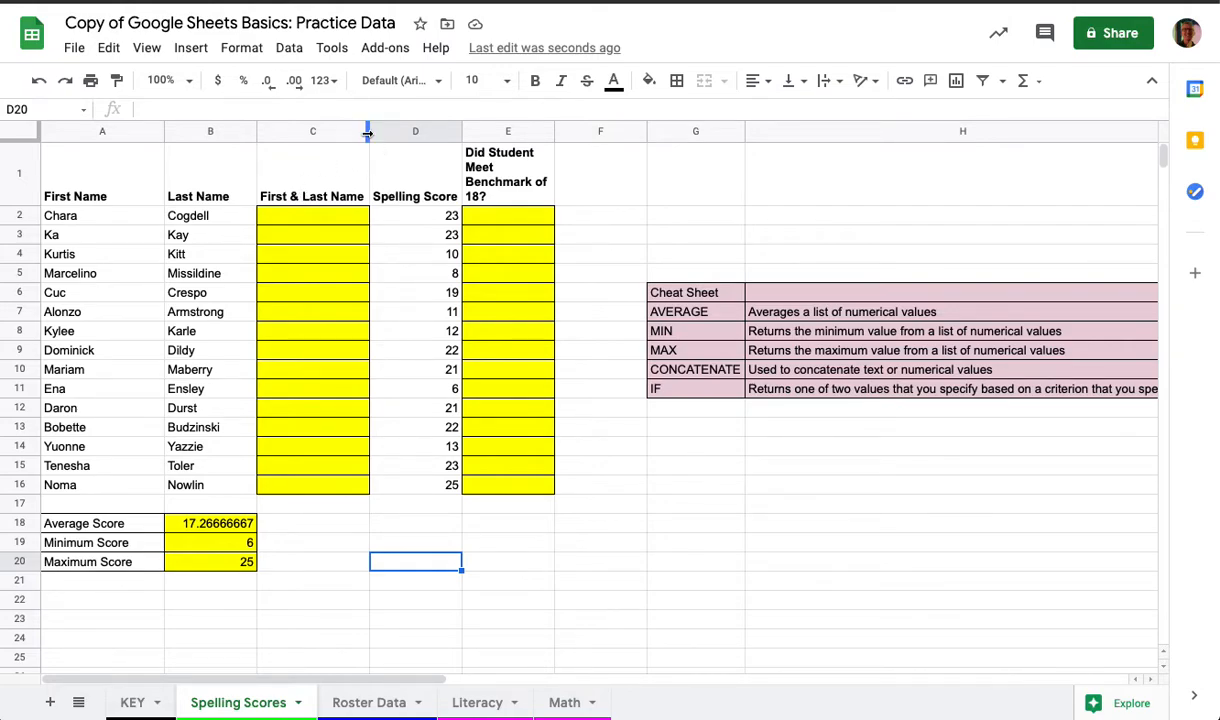
# Step: Widen column C so it has room for the combined student names
pyautogui.moveTo(367, 133); pyautogui.dragTo(465, 131)
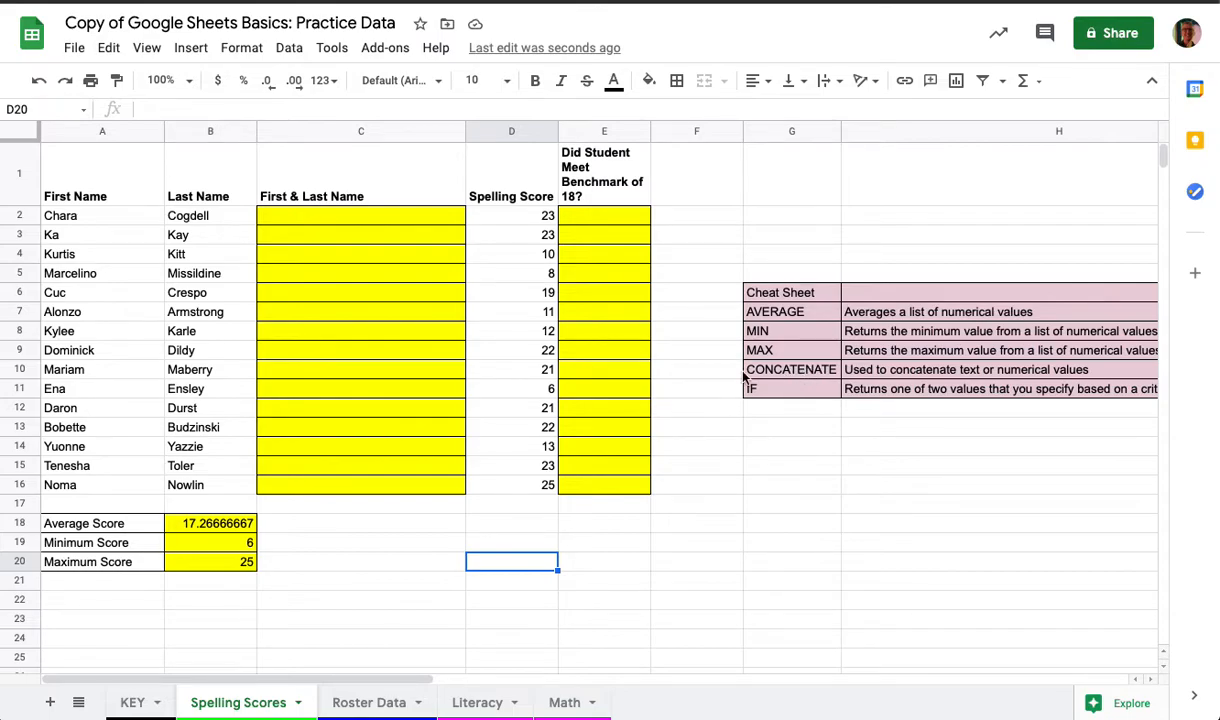
# Step: Enter =concatenate(a2,b2) in cell C2, correcting the mistyped arguments along the way
pyautogui.click(305, 218)
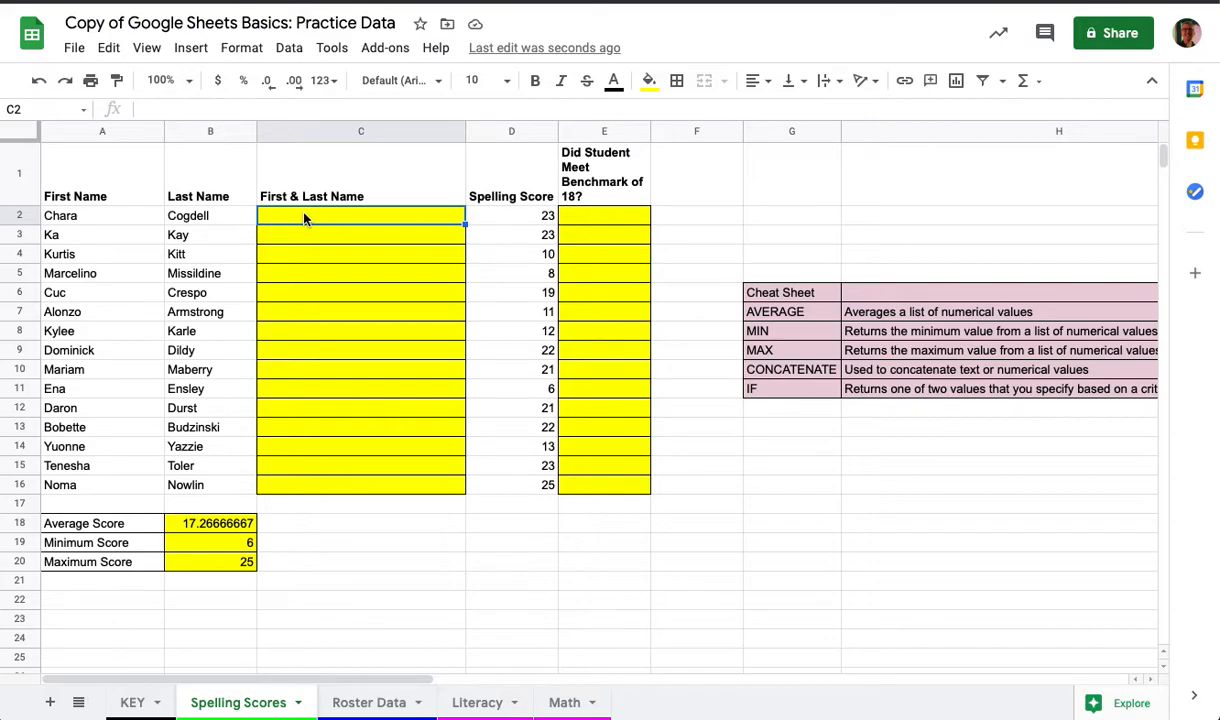
pyautogui.write('=')
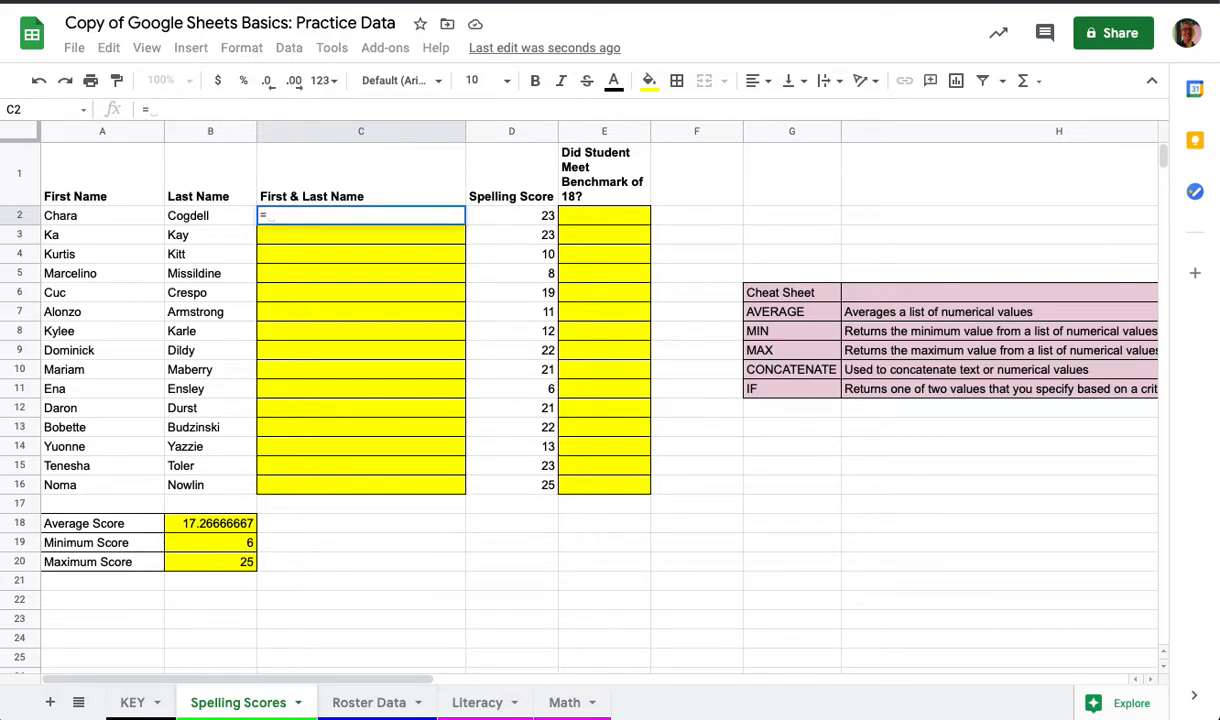
pyautogui.write('concatenate')
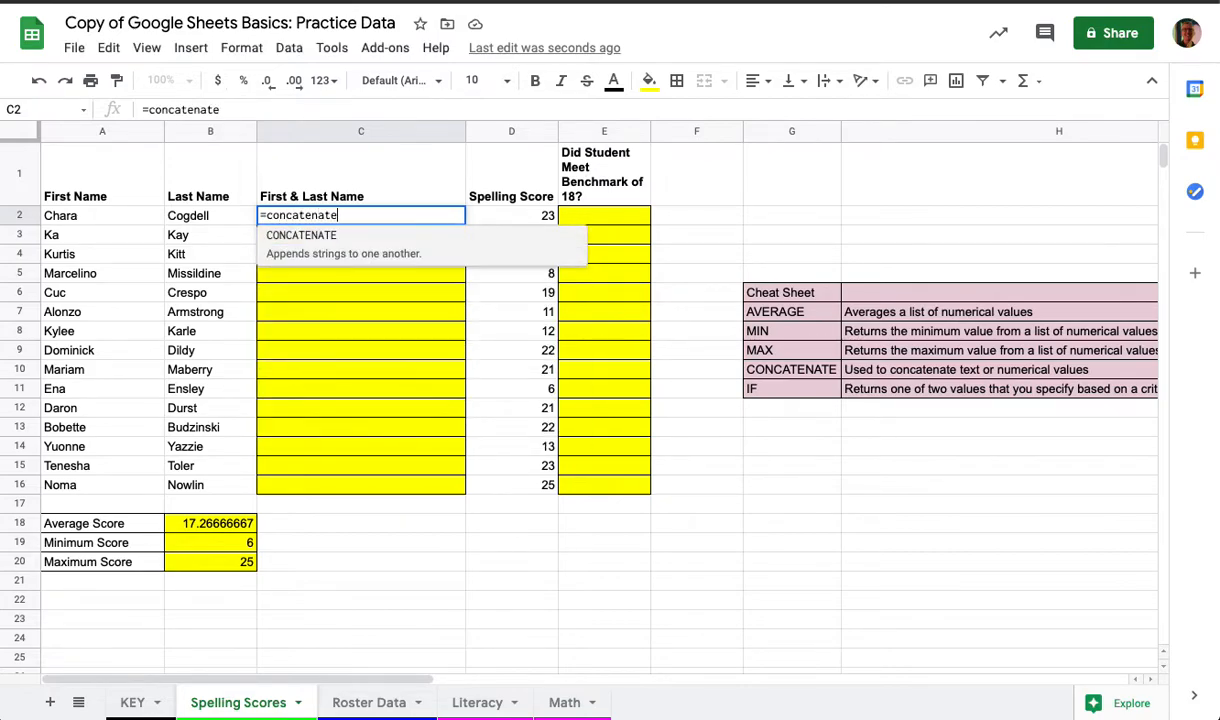
pyautogui.write('(')
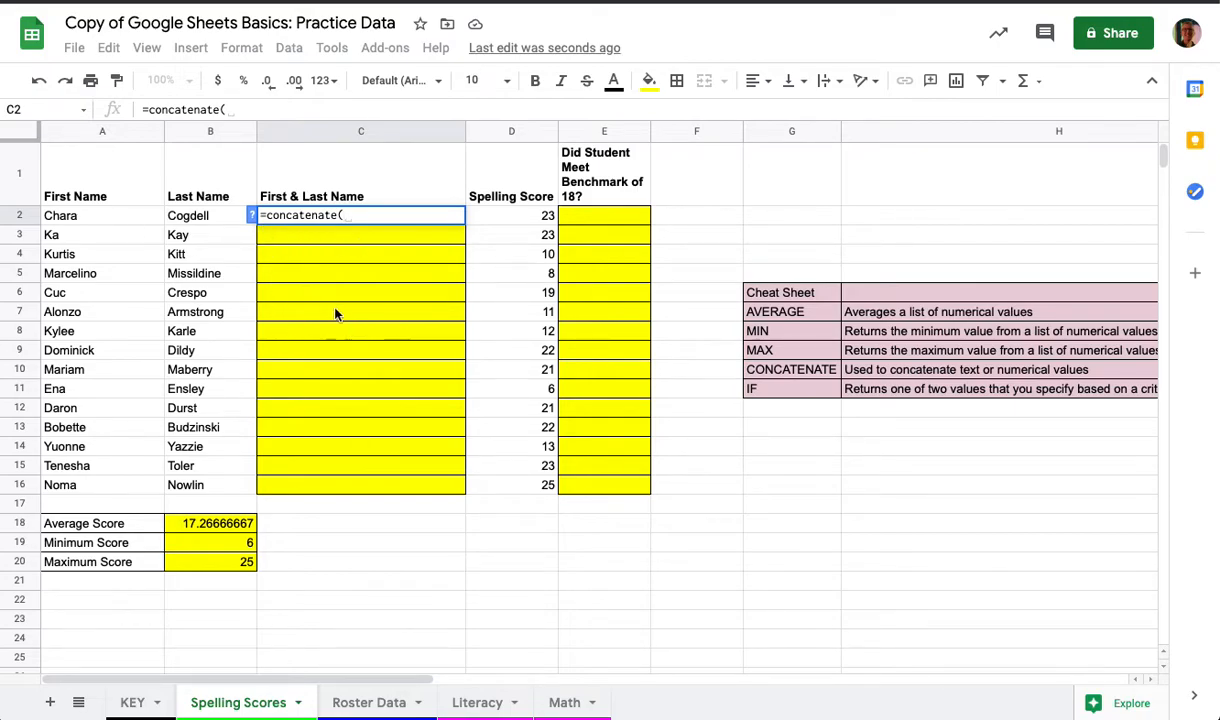
pyautogui.click(253, 217)
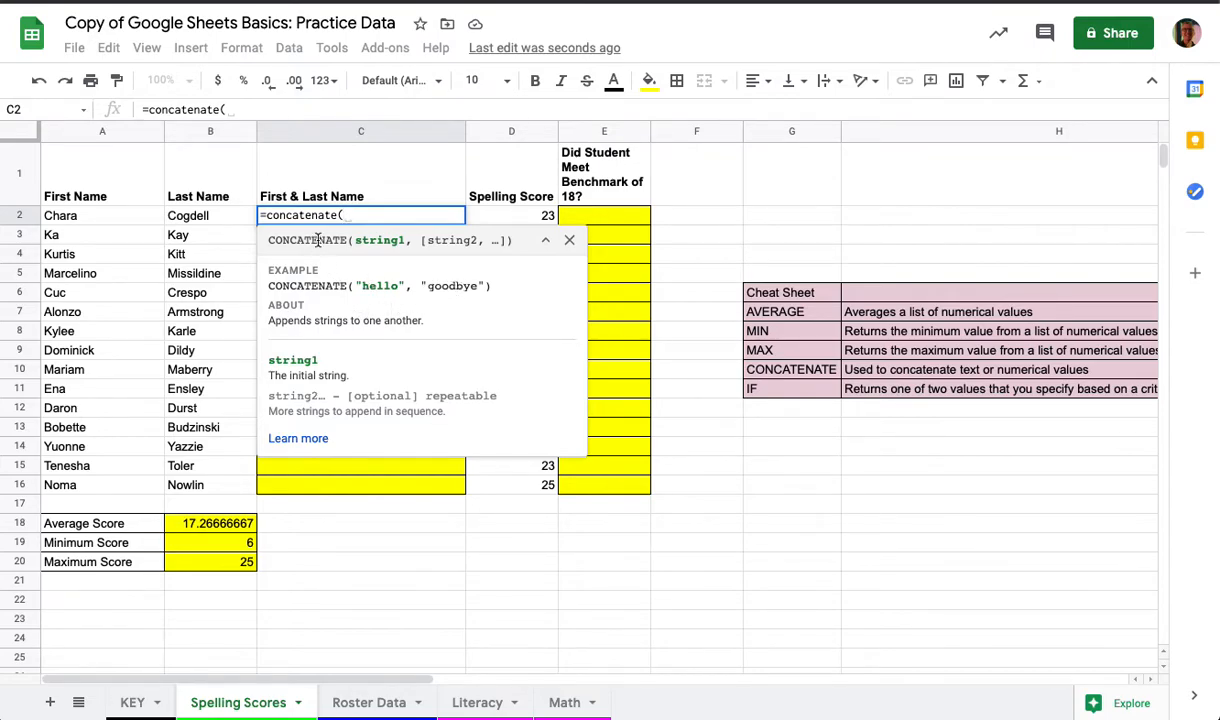
pyautogui.click(363, 217)
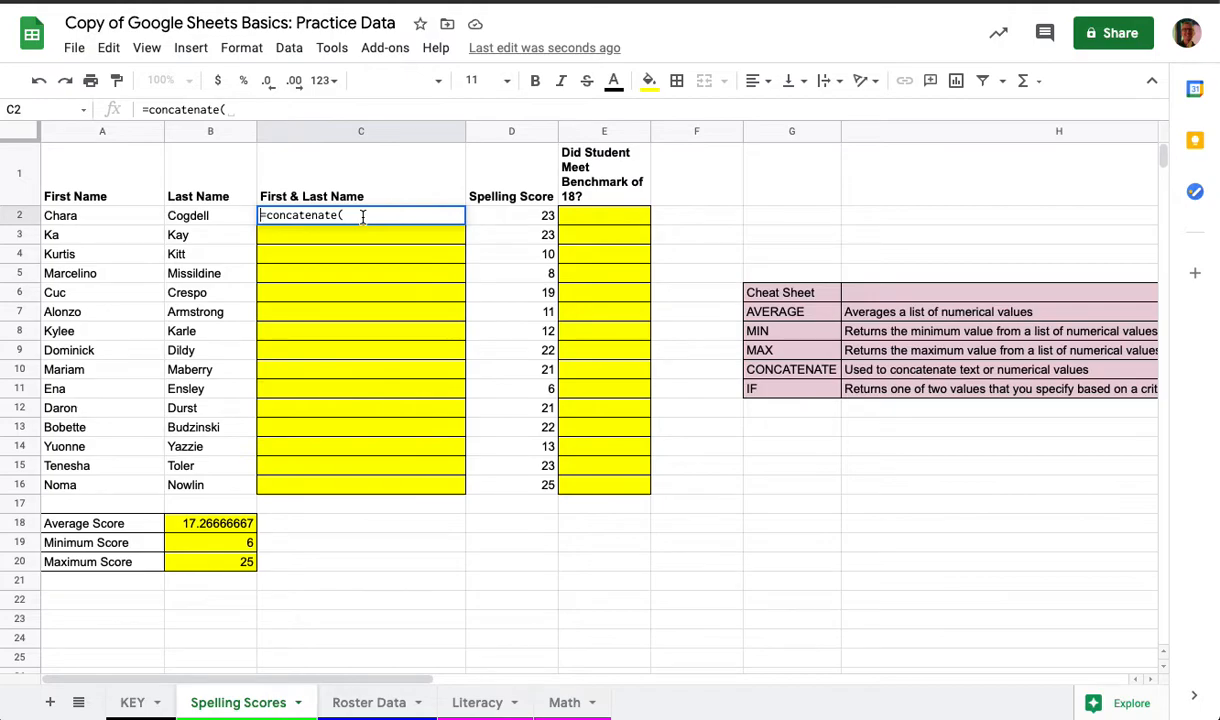
pyautogui.write('ate(2')
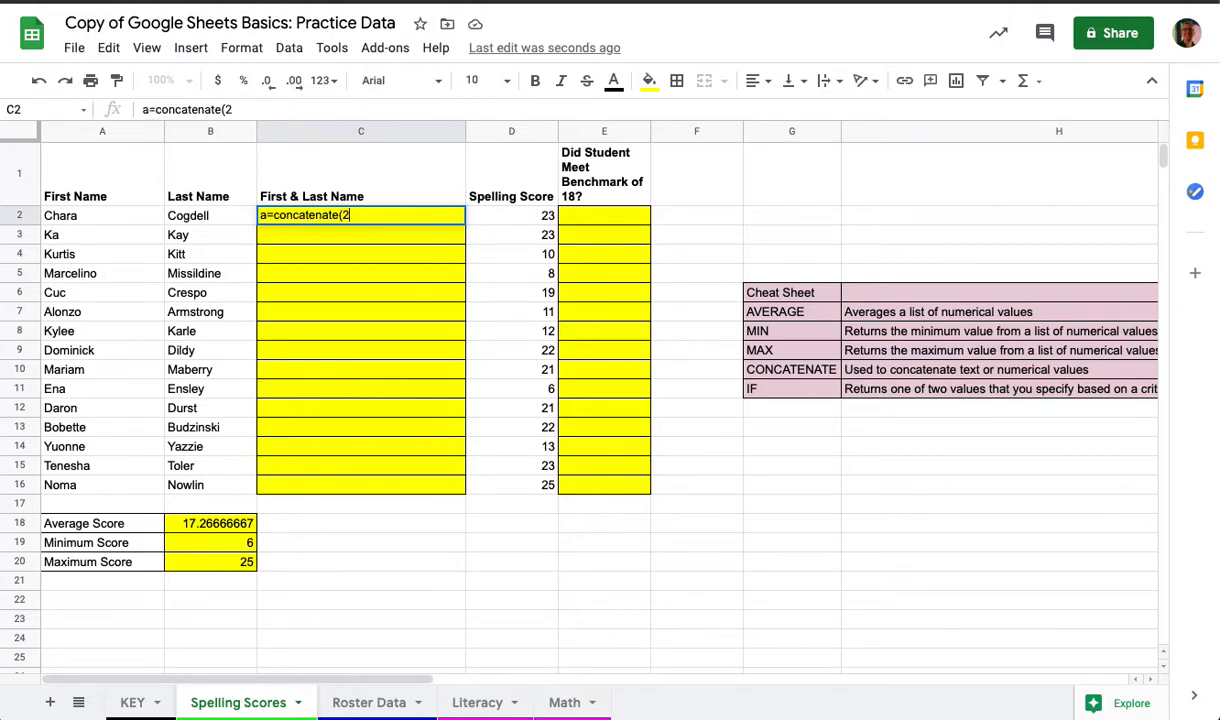
pyautogui.write(',b2')
pyautogui.press('BackSpace')
pyautogui.press('BackSpace')
pyautogui.press('BackSpace')
pyautogui.press('BackSpace')
pyautogui.hotkey('alt', 'Left')
pyautogui.hotkey('alt', 'Left')
pyautogui.press('Right')
pyautogui.press('BackSpace')
pyautogui.click(352, 216)
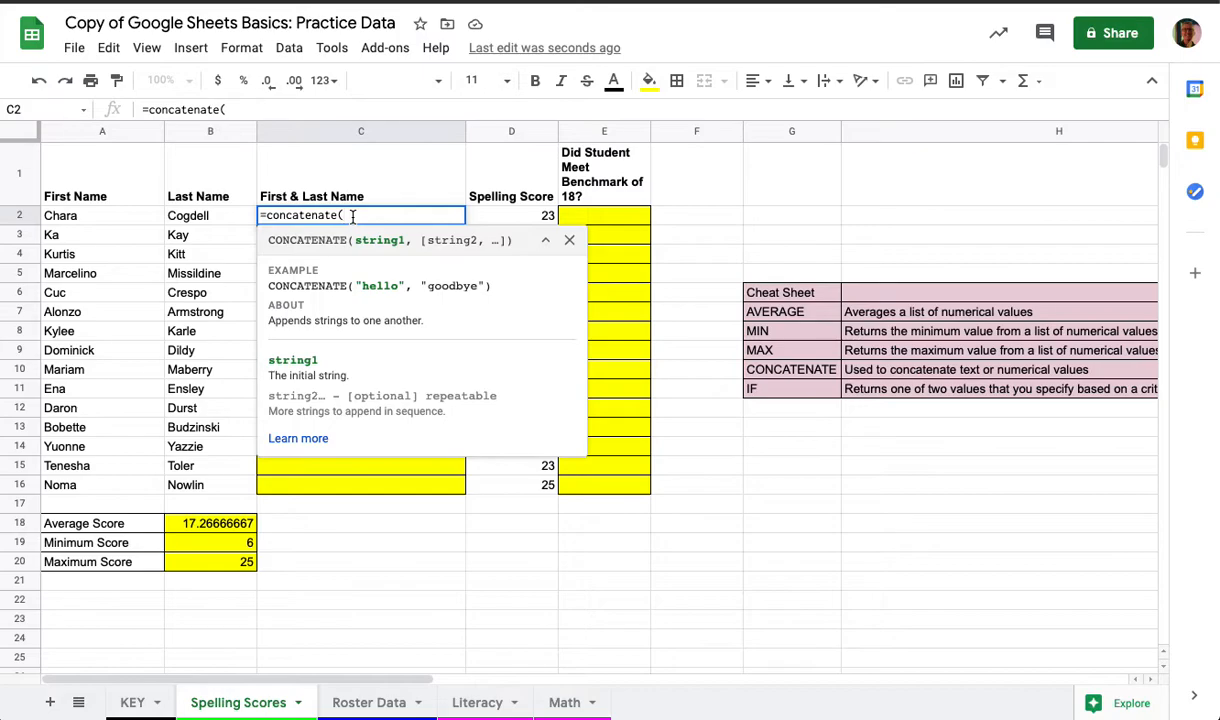
pyautogui.write('a2,')
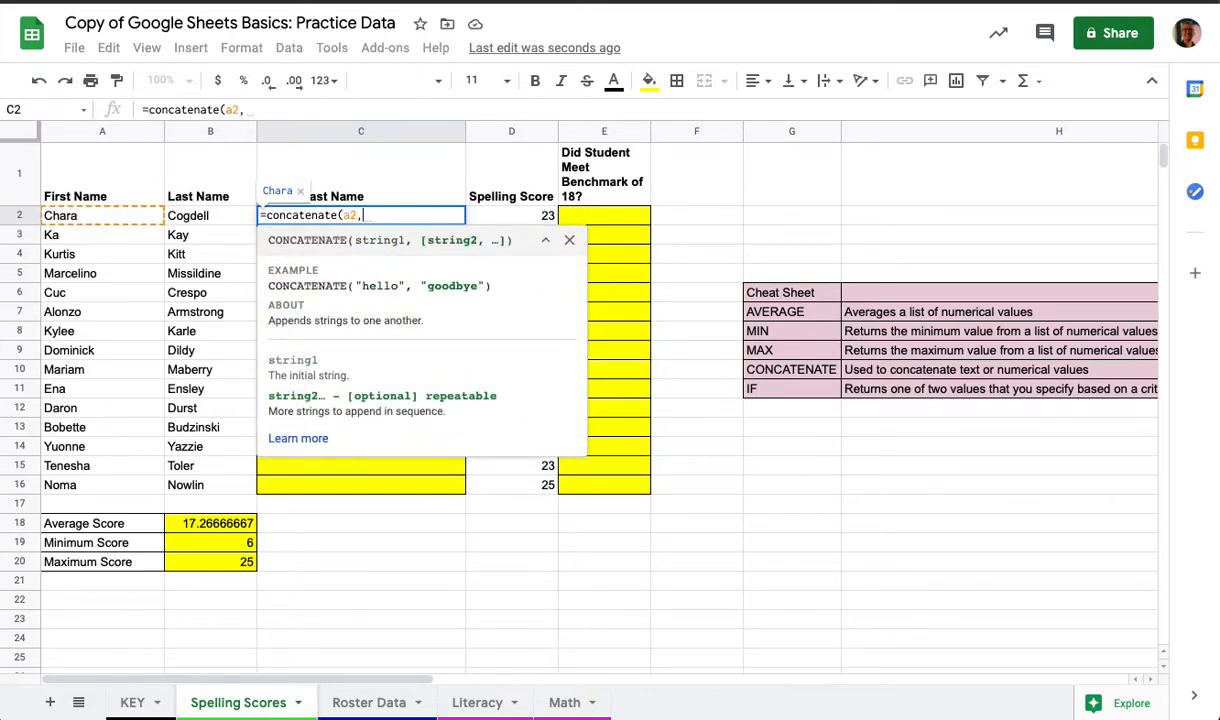
pyautogui.write('b2')
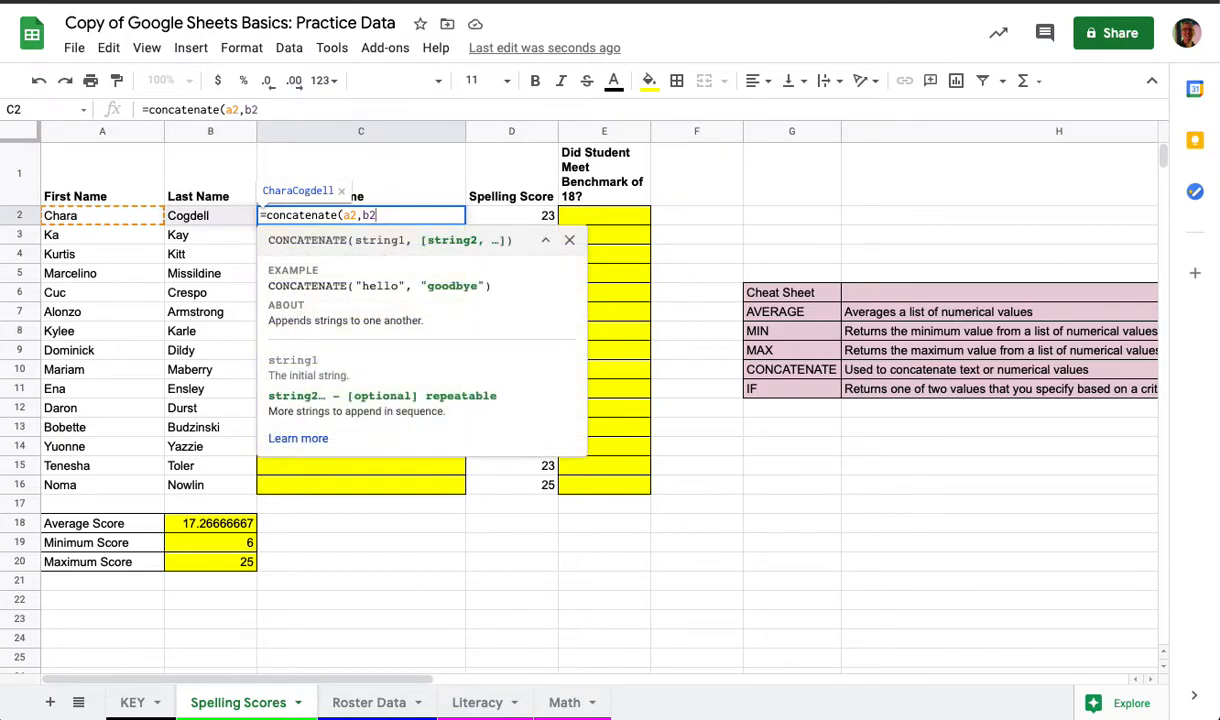
pyautogui.write(')')
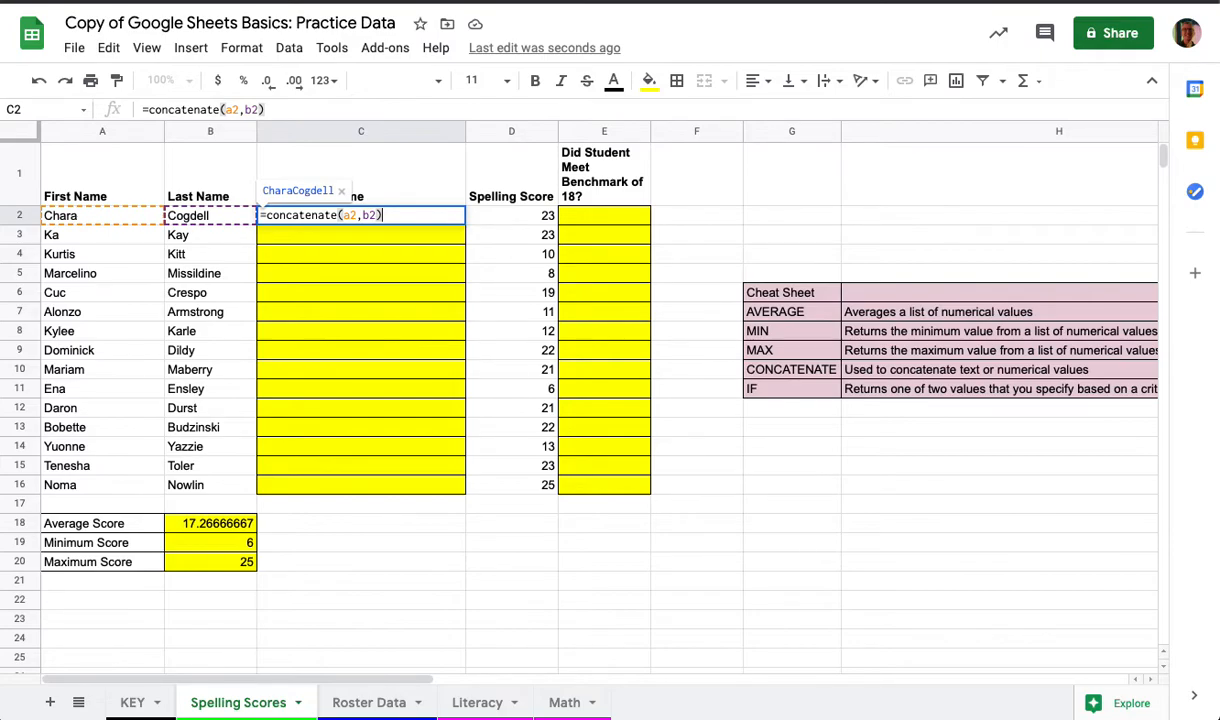
# Step: Commit the C2 formula without a space between the names and decline the suggested autofill
pyautogui.press('Return')
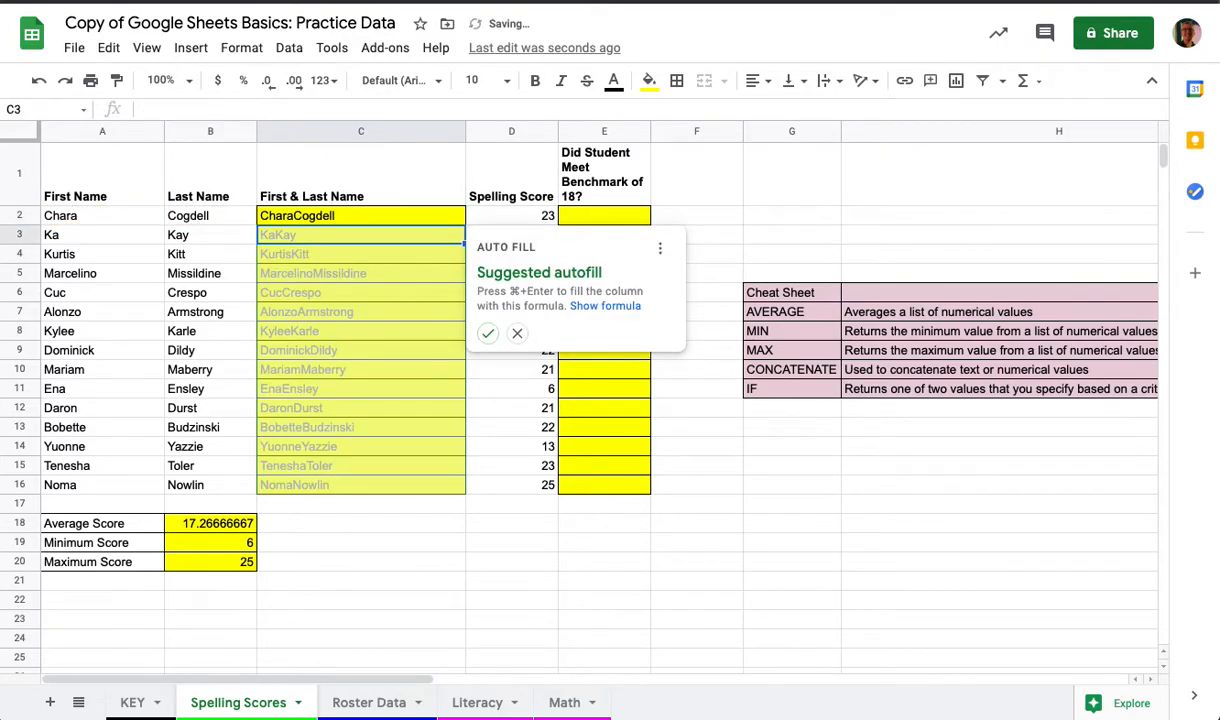
pyautogui.click(517, 333)
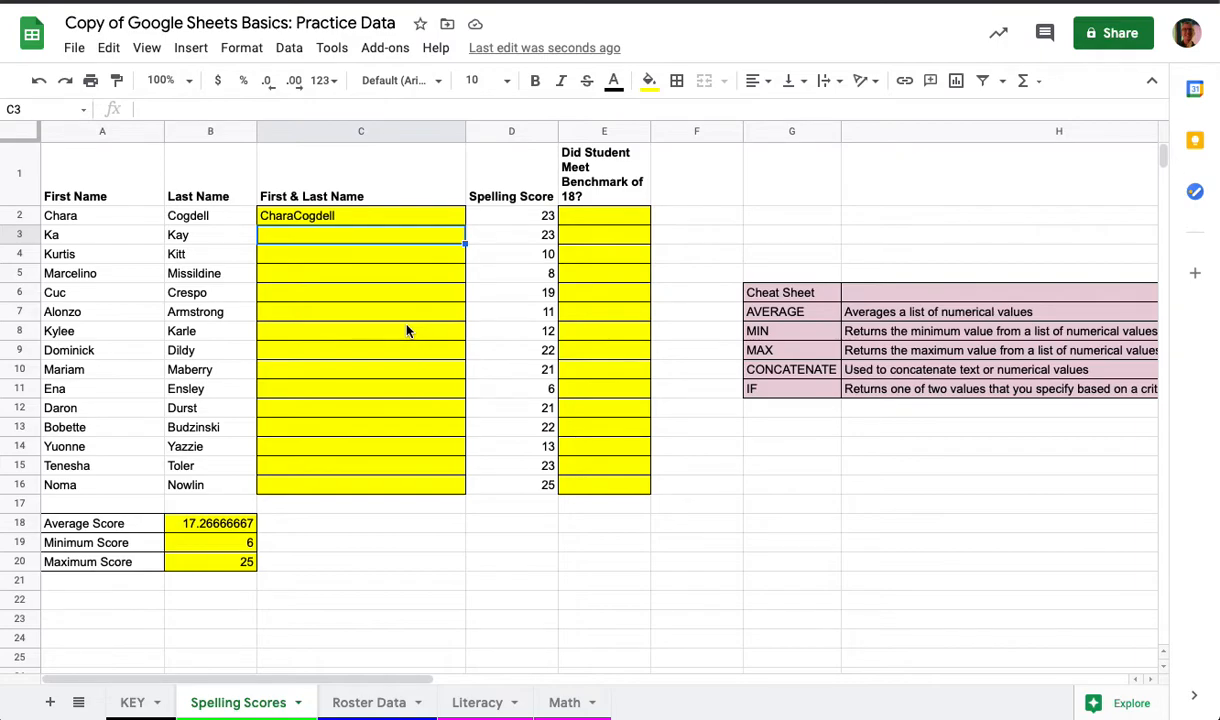
pyautogui.click(300, 217)
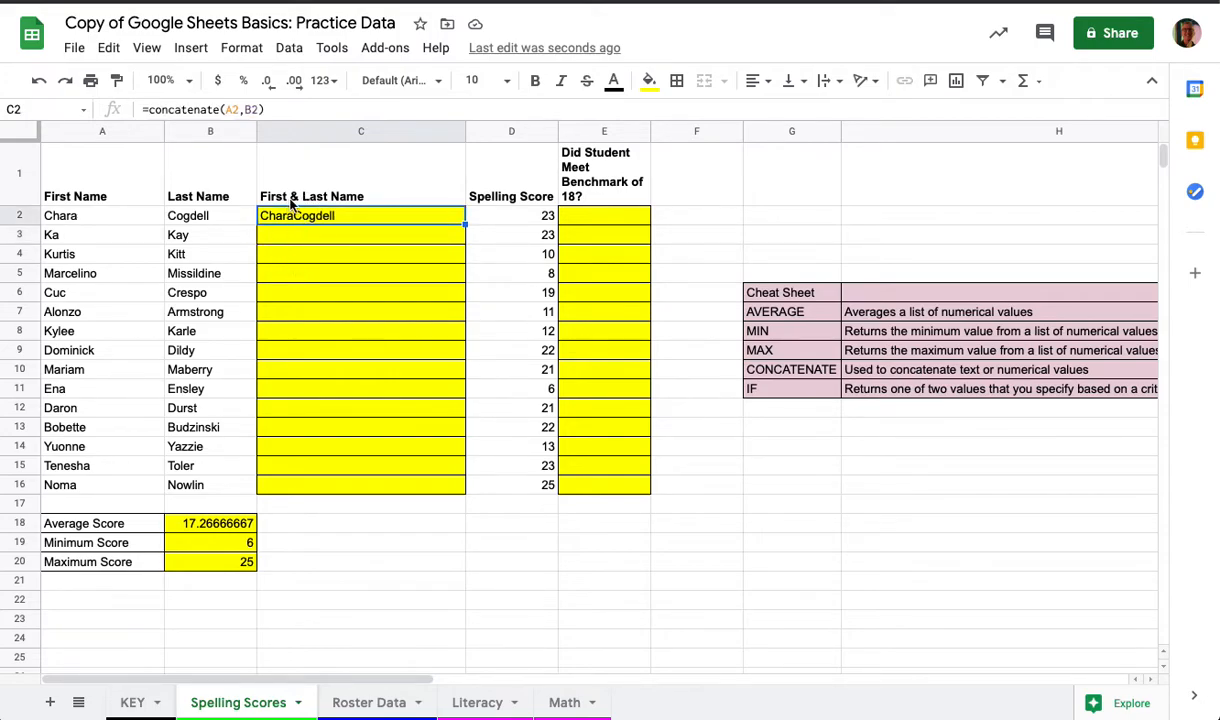
# Step: Add a " " separator so C2's formula becomes =concatenate(A2," ",B2)
pyautogui.click(242, 109)
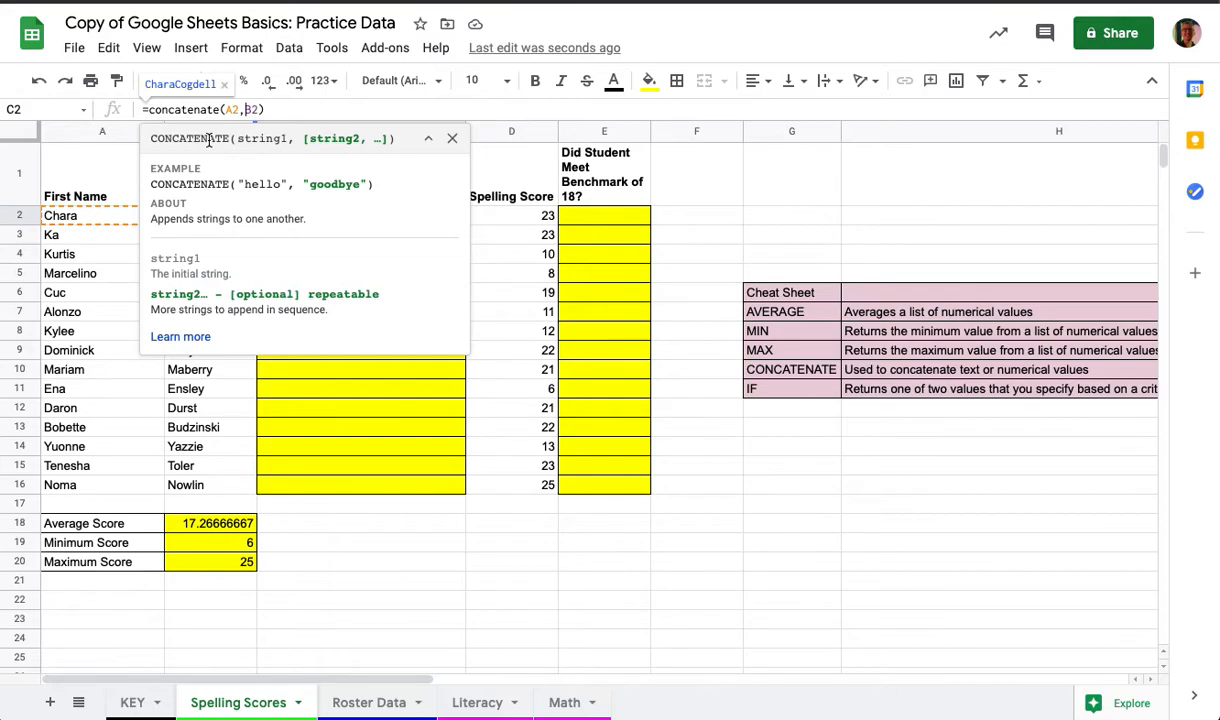
pyautogui.write('"')
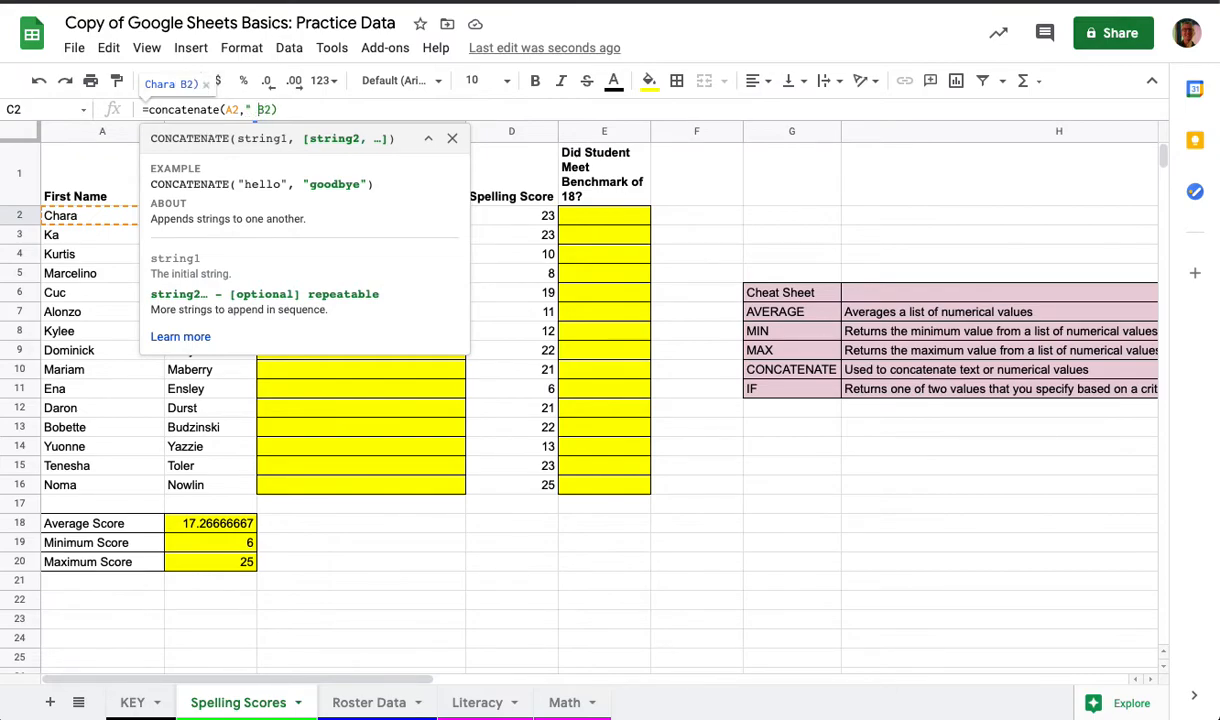
pyautogui.write(' ",')
pyautogui.press('Return')
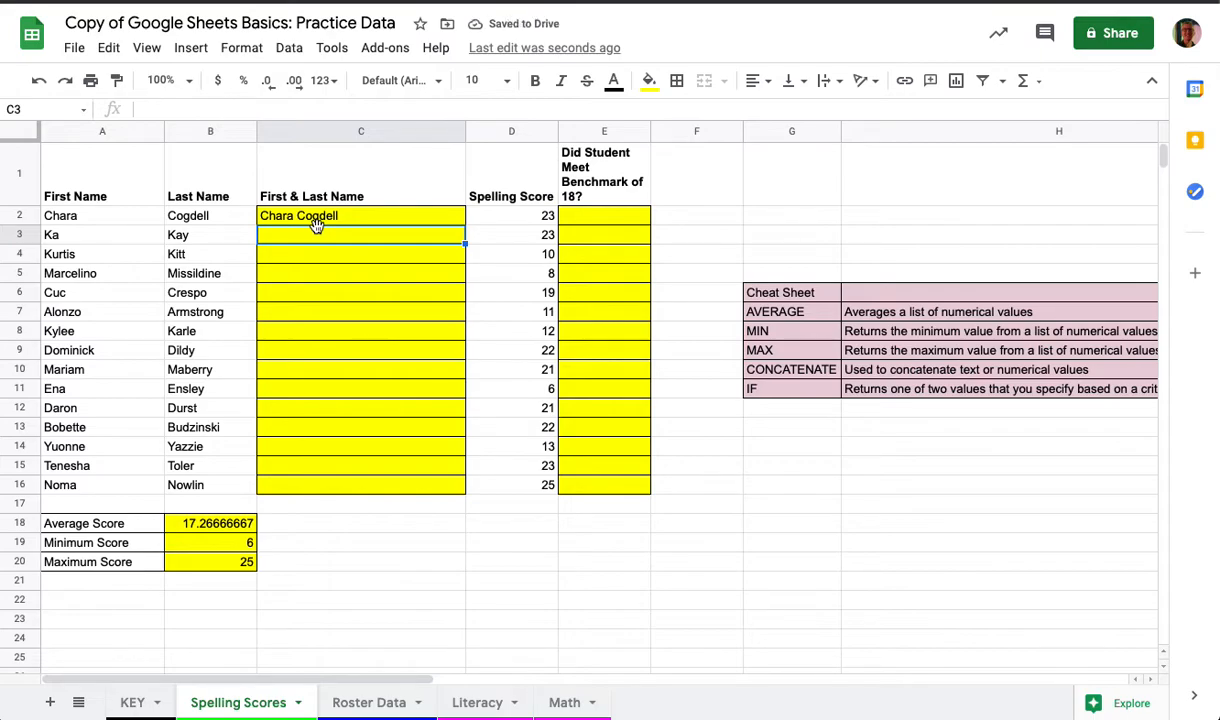
pyautogui.click(310, 217)
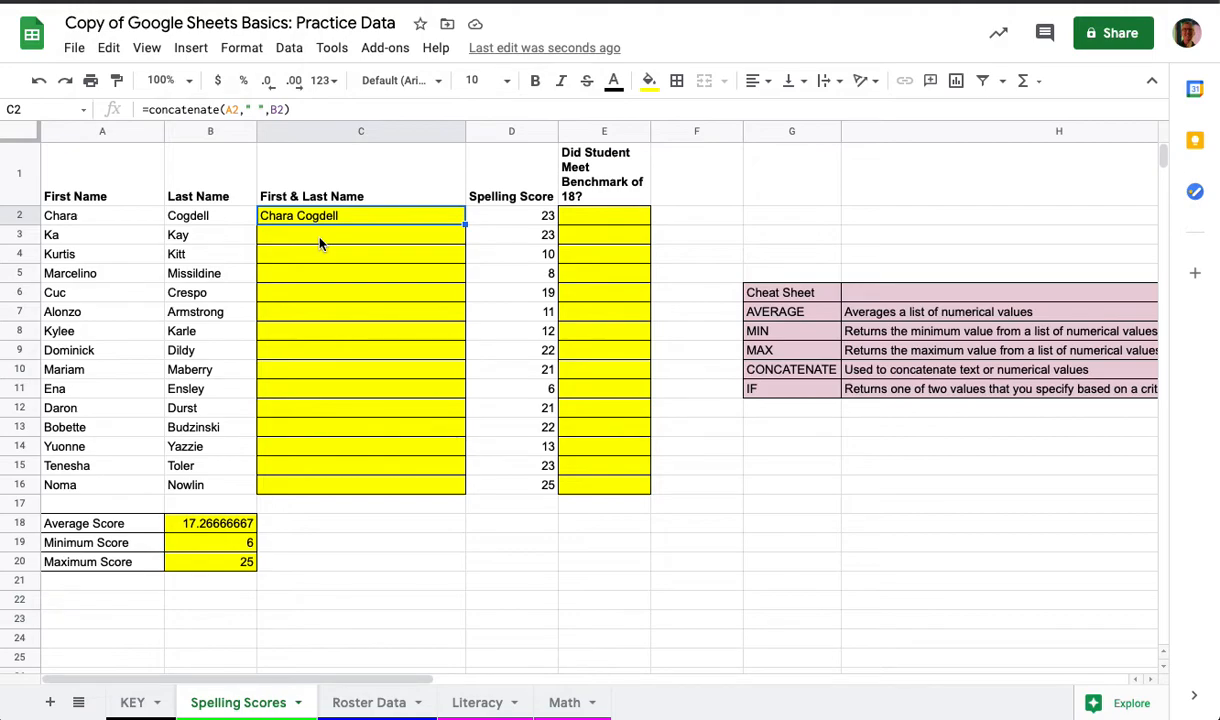
# Step: Rewrite C2's formula as =concatenate(B2,", ",A2) to show last name, comma, first name
pyautogui.click(309, 109)
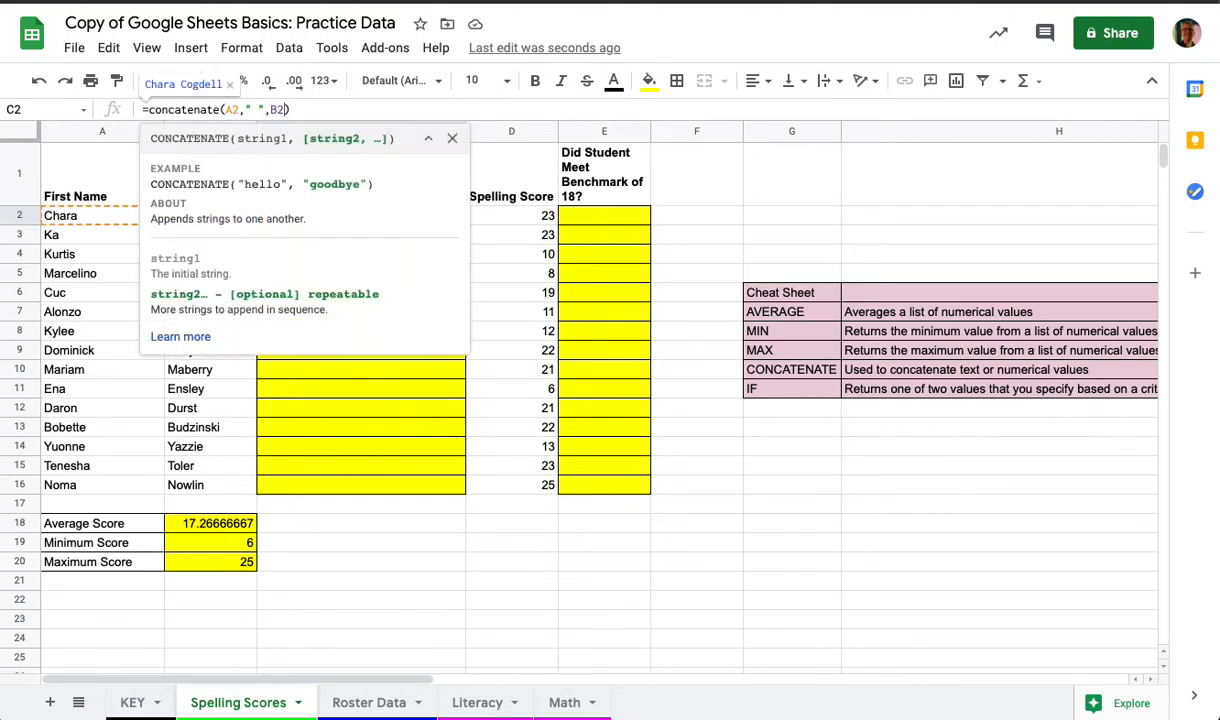
pyautogui.press('BackSpace')
pyautogui.press('BackSpace')
pyautogui.press('BackSpace')
pyautogui.press('BackSpace')
pyautogui.press('BackSpace')
pyautogui.press('BackSpace')
pyautogui.press('BackSpace')
pyautogui.press('BackSpace')
pyautogui.press('BackSpace')
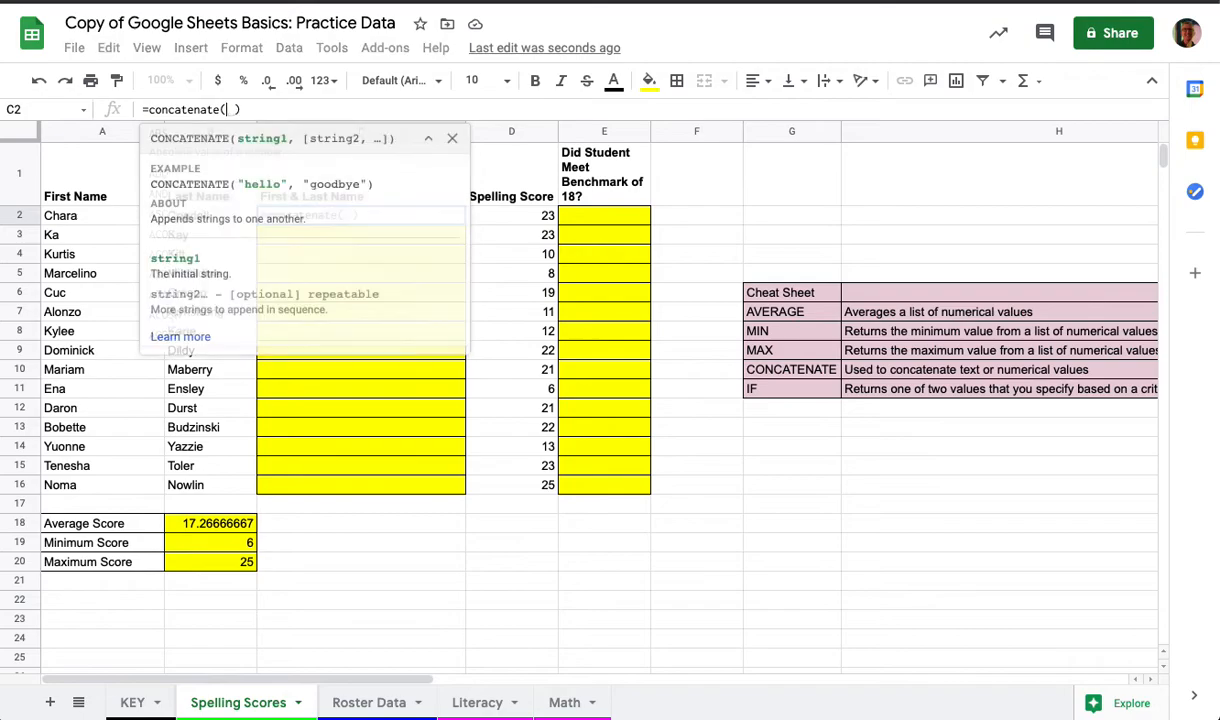
pyautogui.click(451, 138)
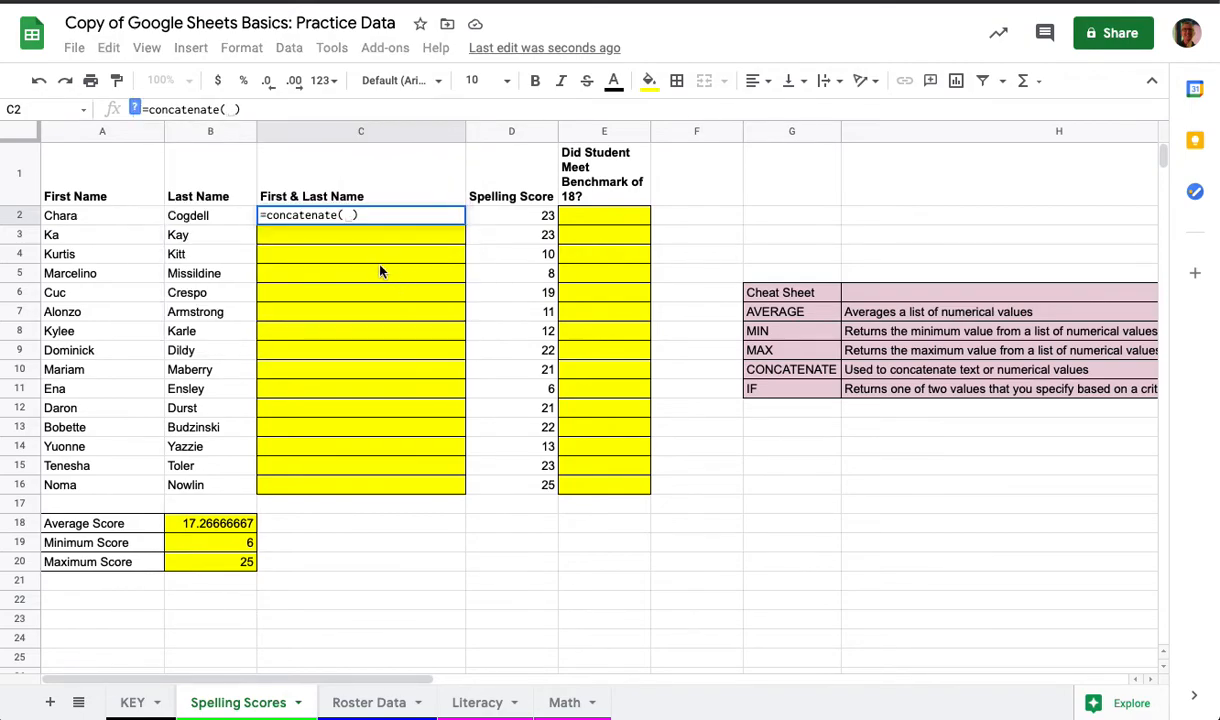
pyautogui.press('BackSpace')
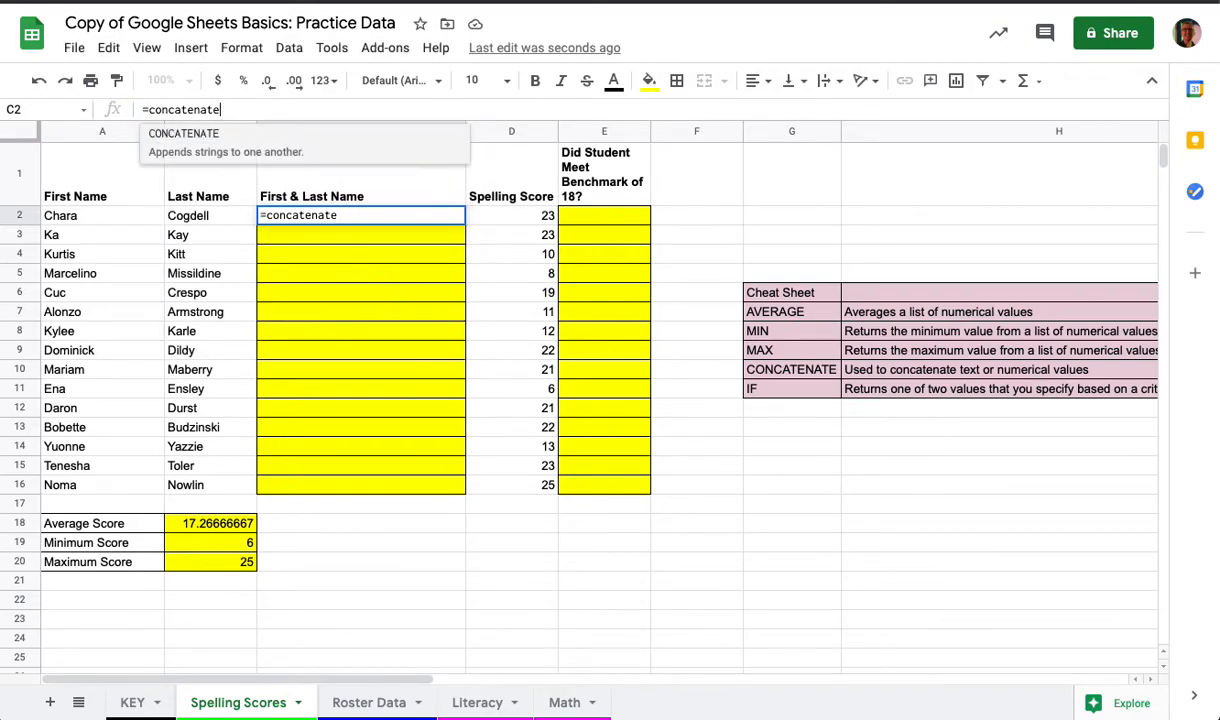
pyautogui.write('(')
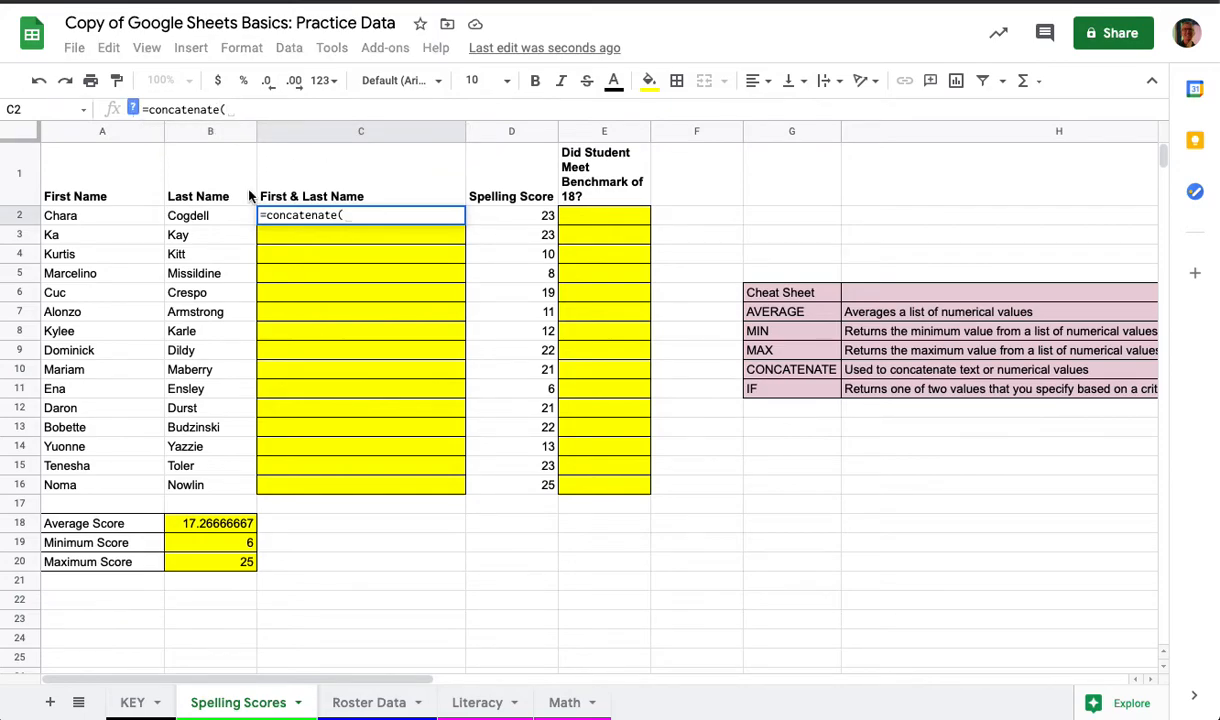
pyautogui.click(195, 219)
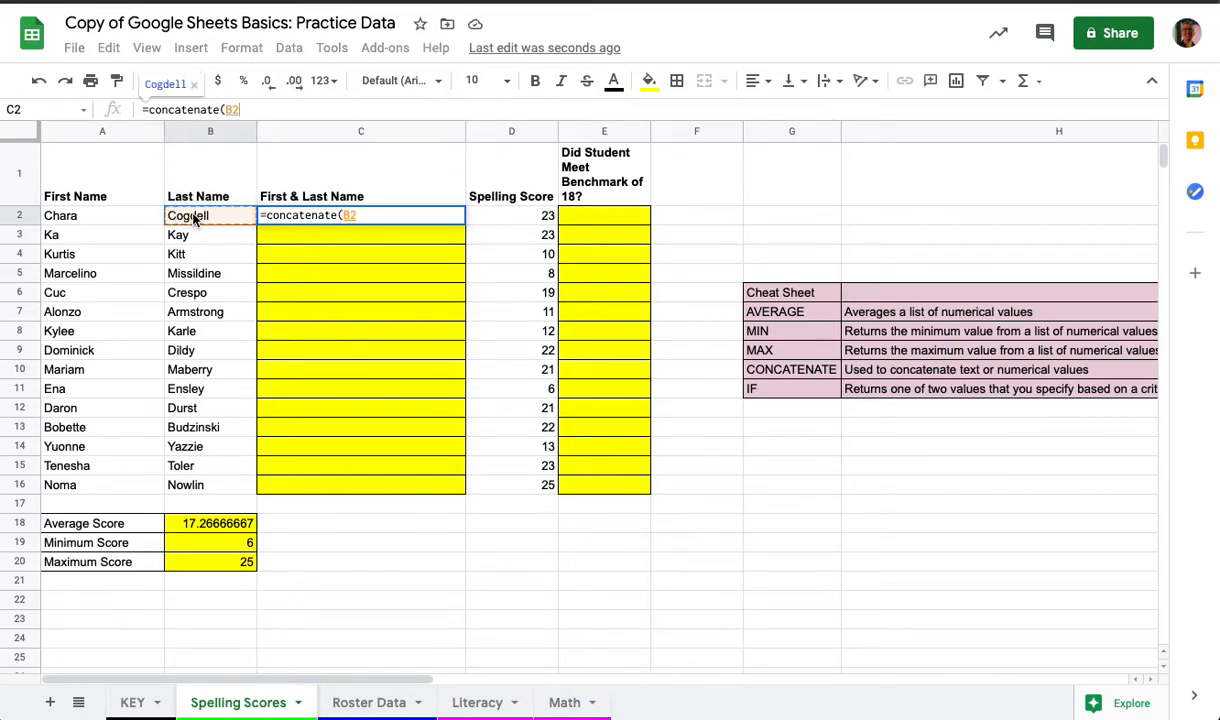
pyautogui.write(',"')
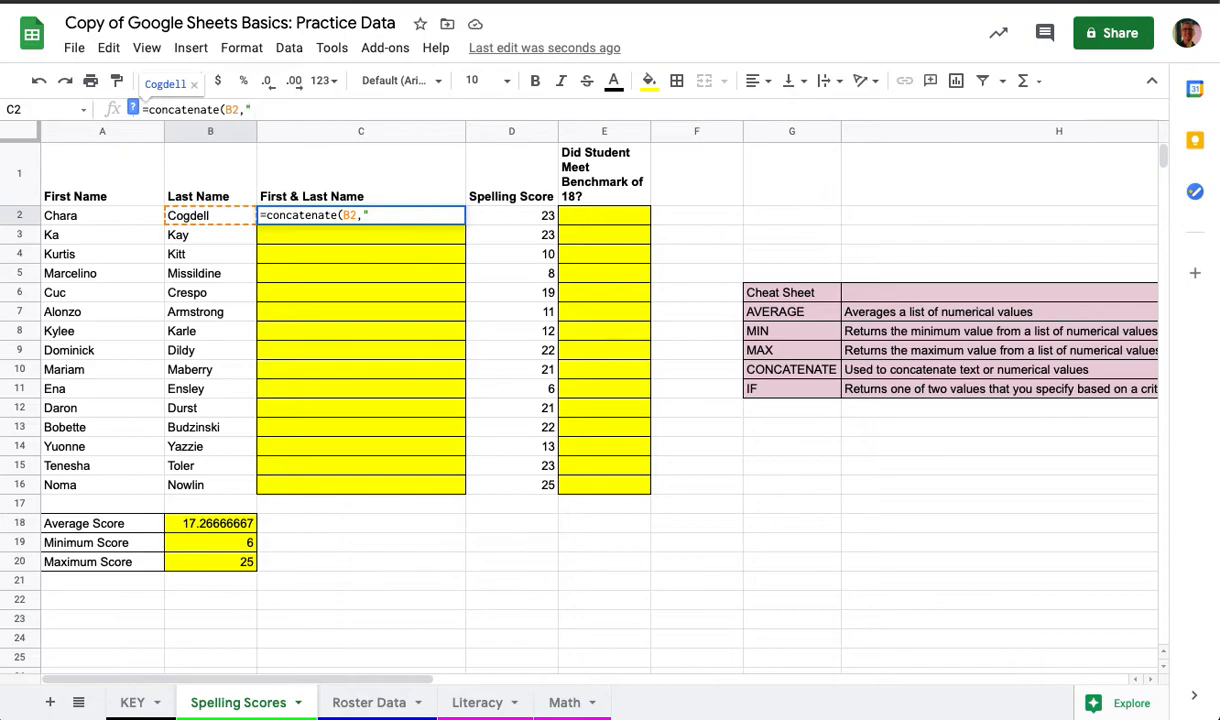
pyautogui.write(', ",')
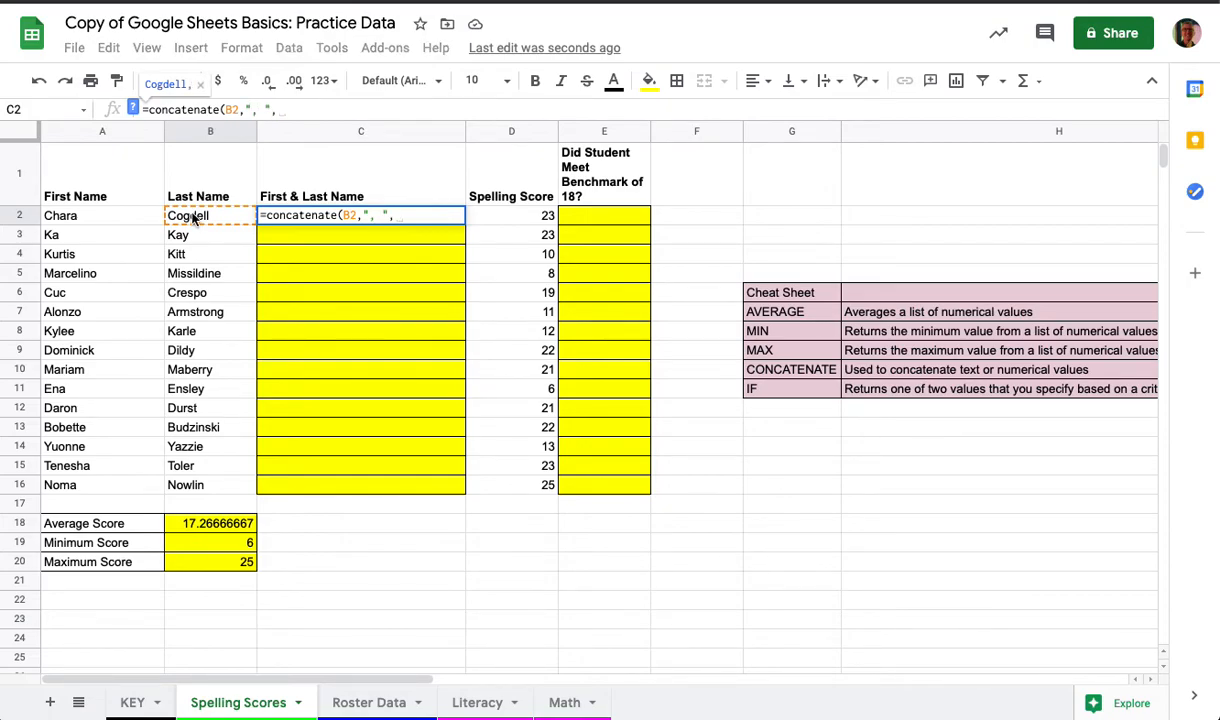
pyautogui.click(83, 218)
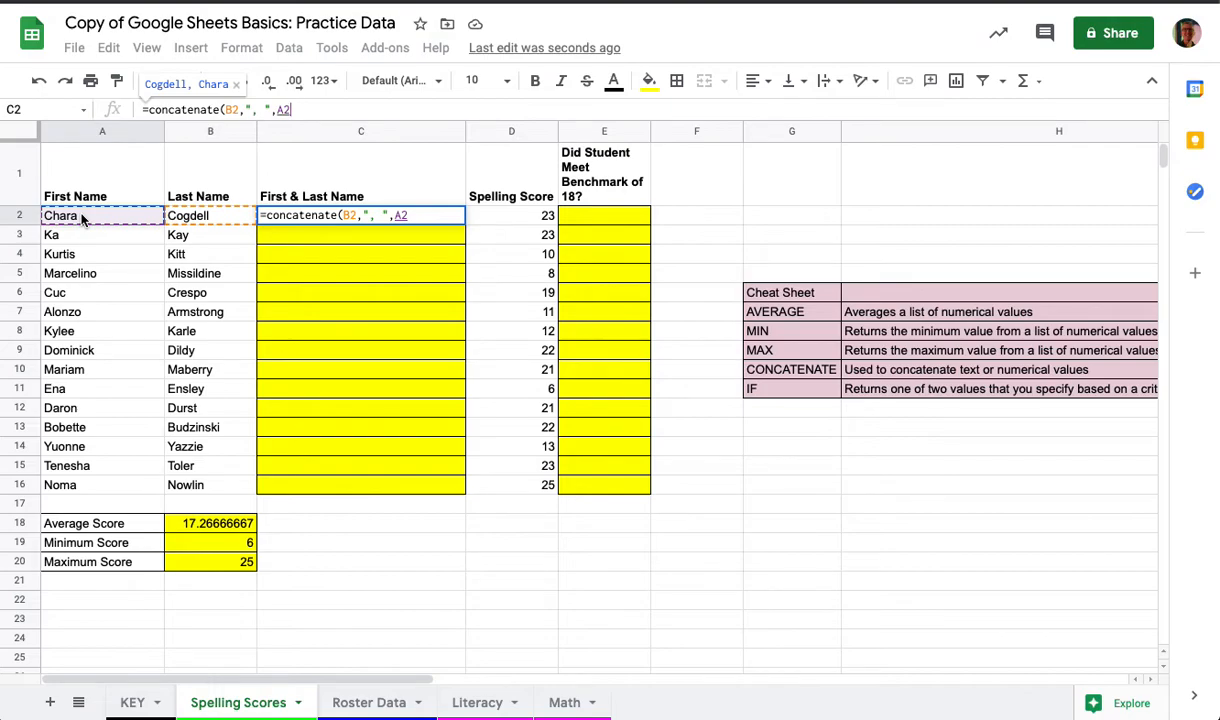
pyautogui.write(')')
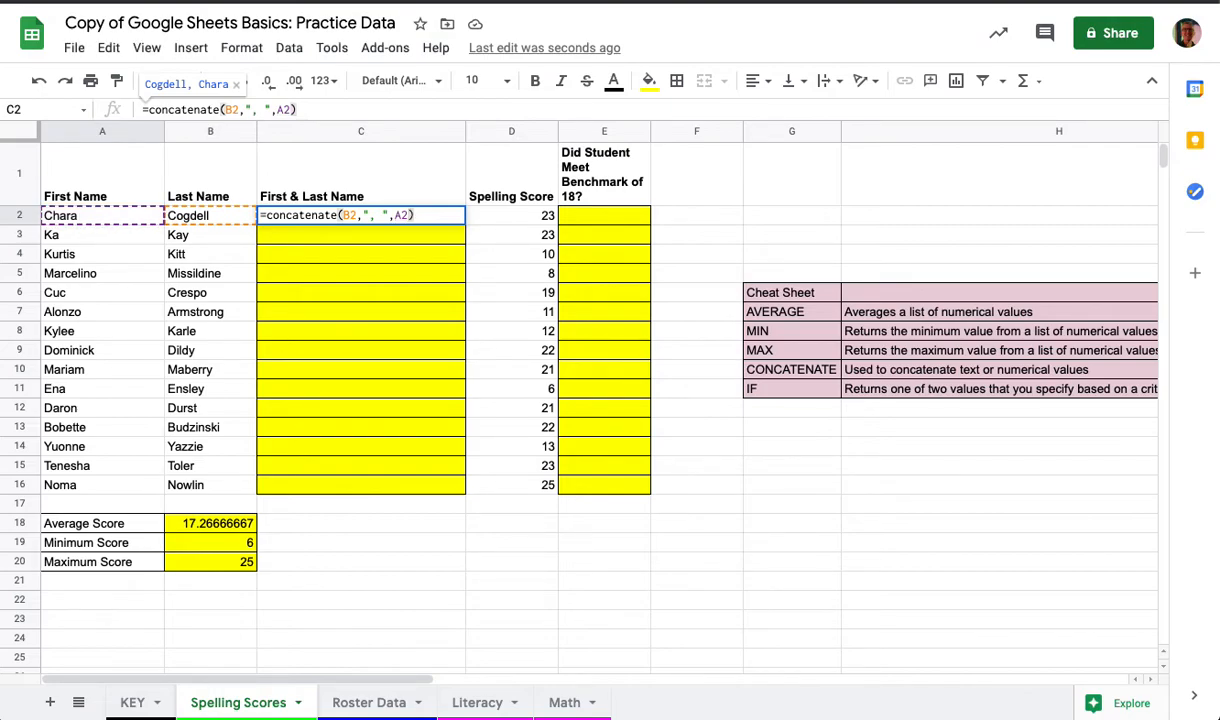
pyautogui.press('Return')
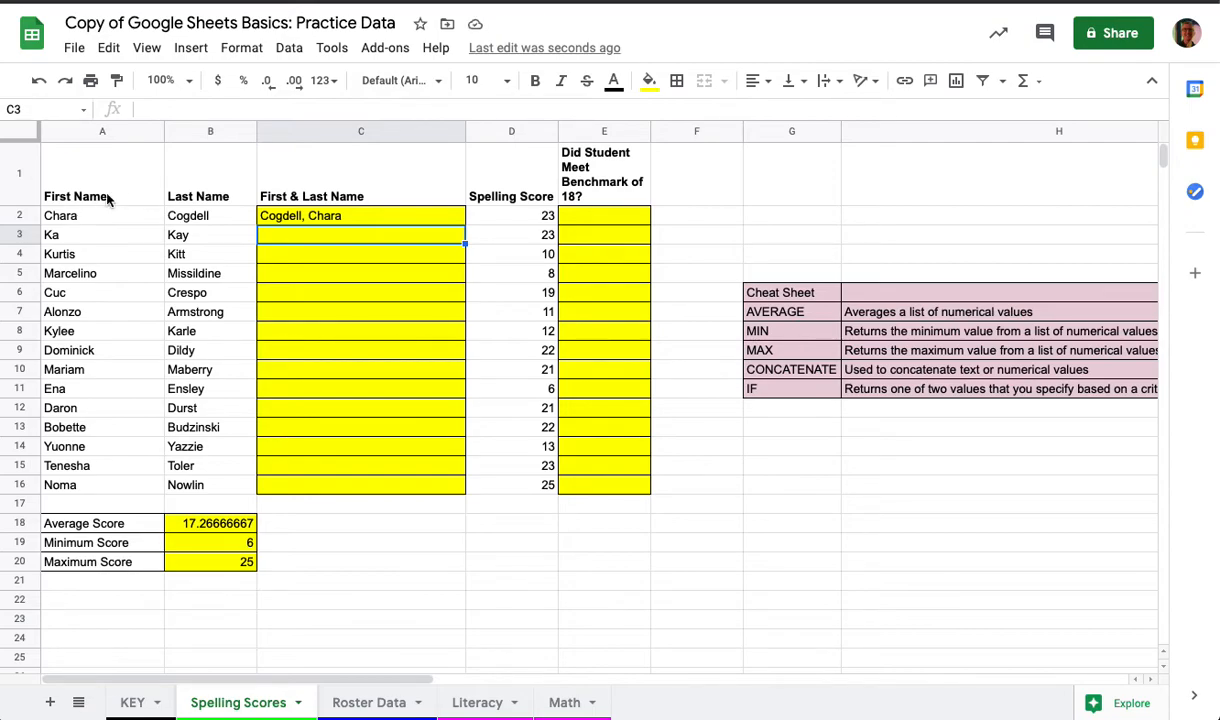
# Step: Copy the C2 formula down through C16 for all students
pyautogui.click(313, 219)
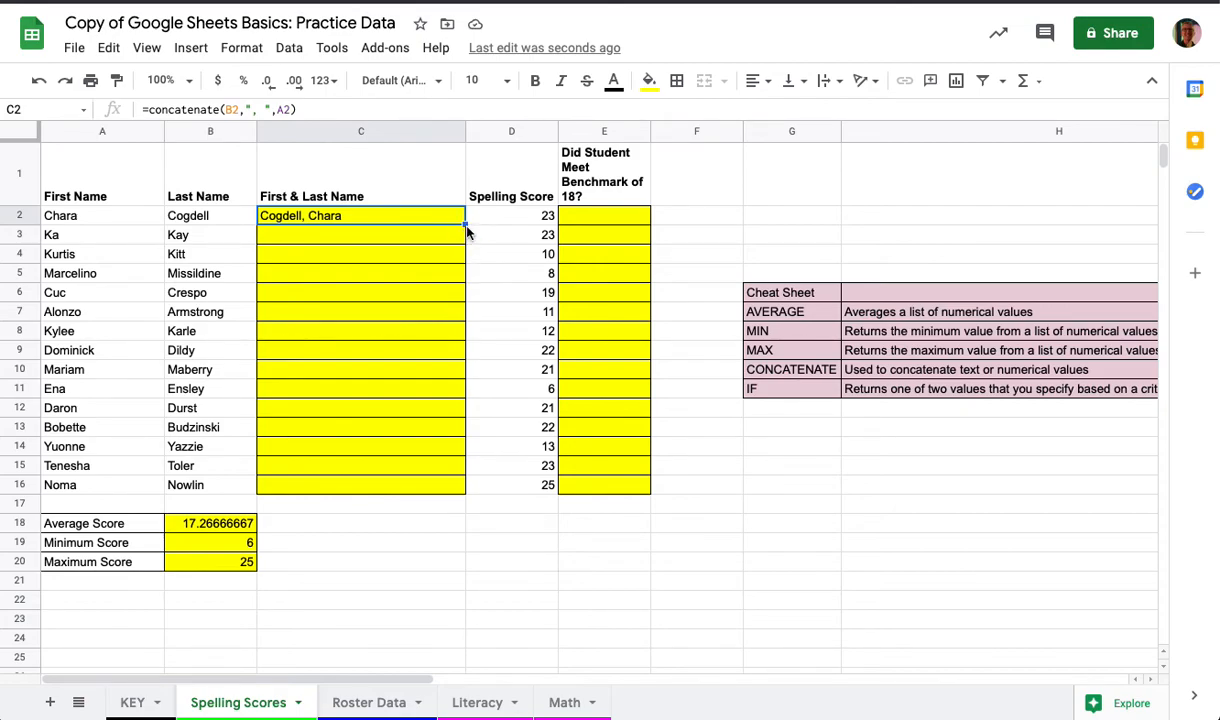
pyautogui.moveTo(465, 224); pyautogui.dragTo(466, 494)
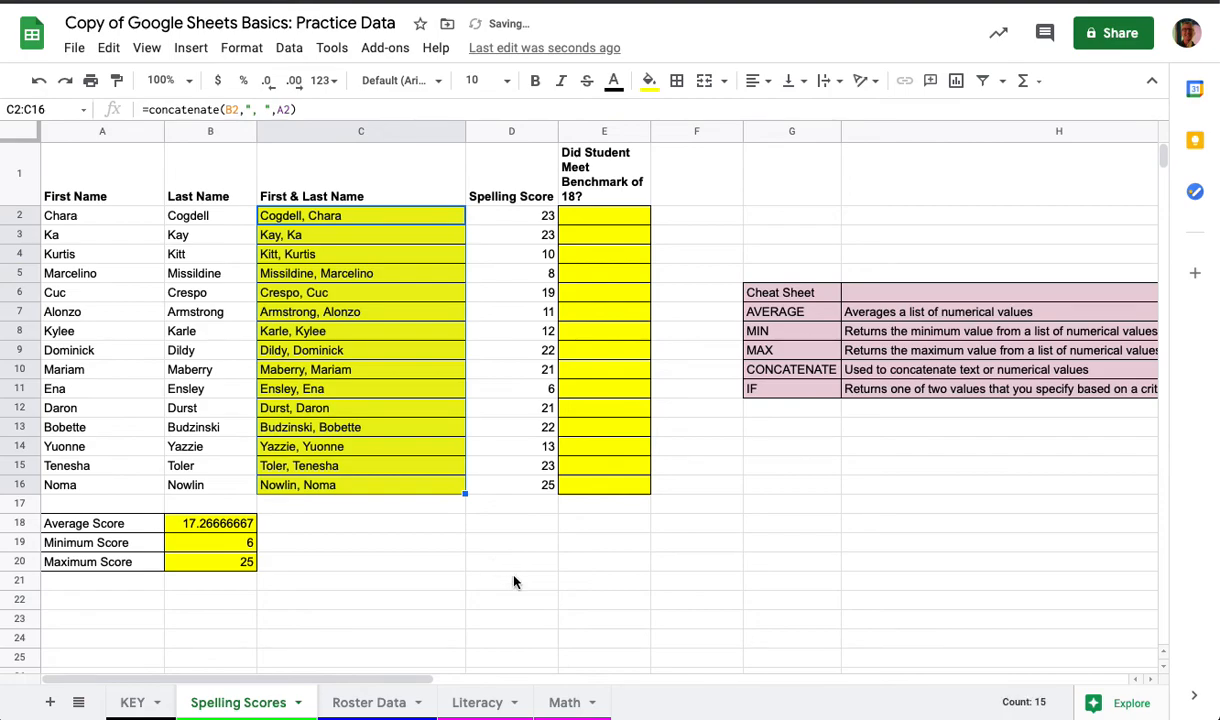